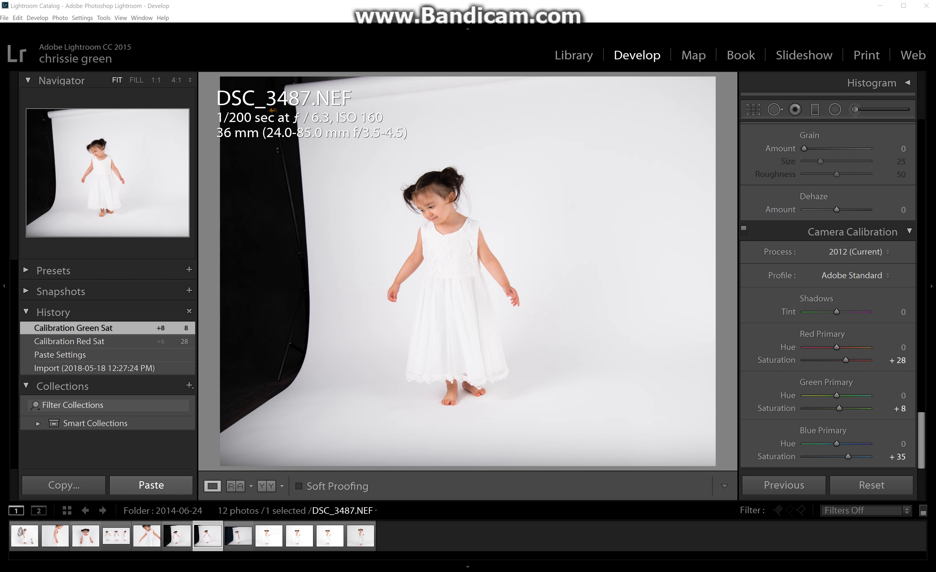
# Send the toddler photo DSC_3487.NEF to Photoshop for editing with Ctrl+E
pyautogui.hotkey('ctrl', 'e')
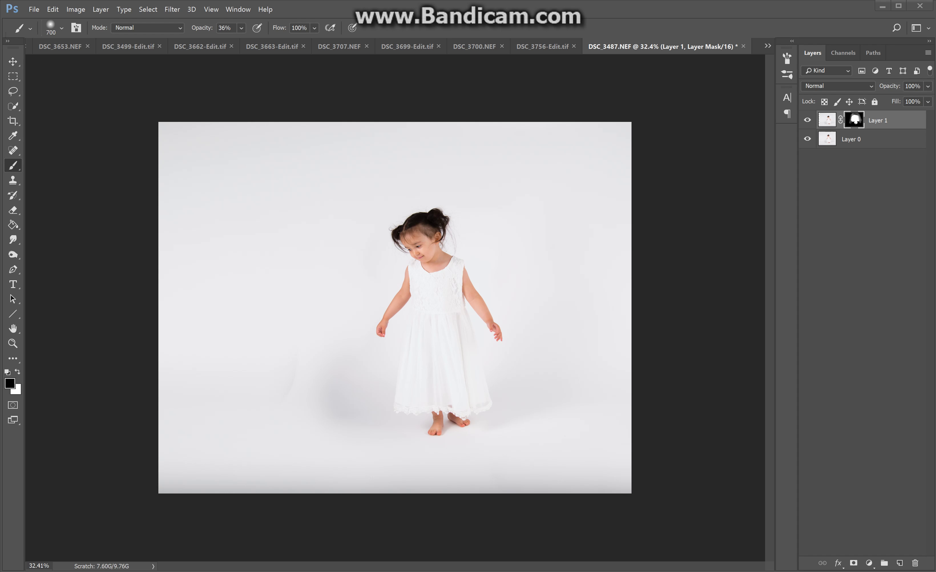
pyautogui.moveTo(210, 571)
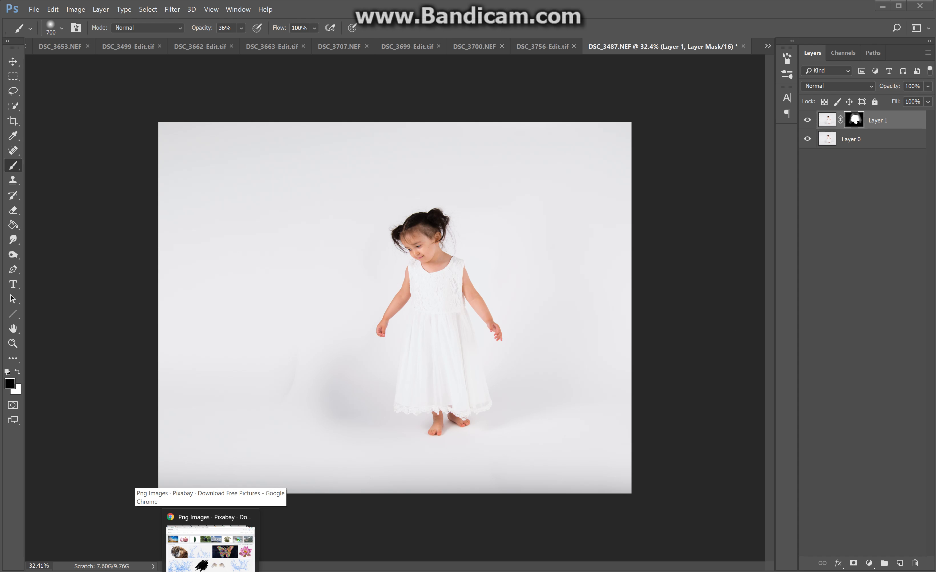
# Return to Pixabay's 'png' results of 1,950 free cut-outs and scroll further down
pyautogui.click(210, 545)
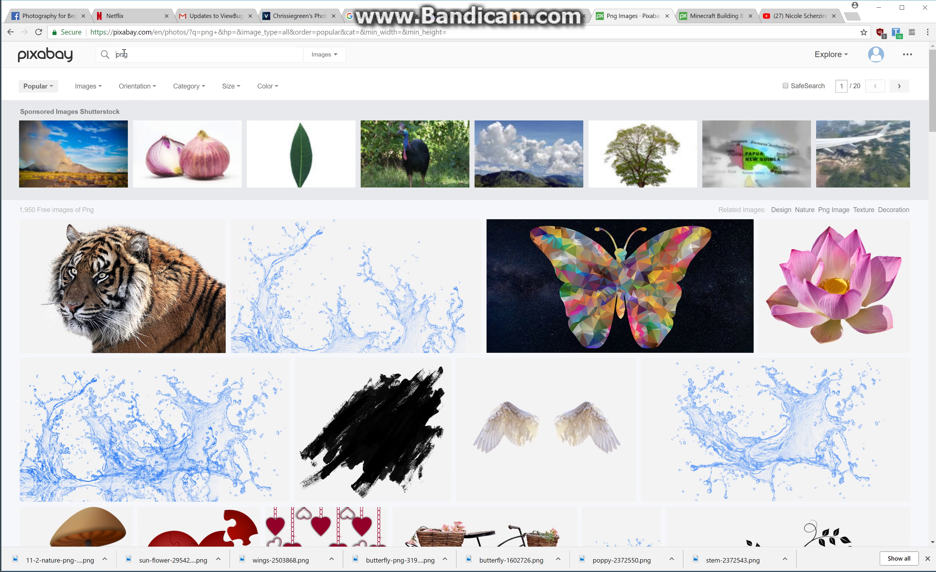
pyautogui.scroll(-5, 346, 341)
pyautogui.scroll(-2, 368, 349)
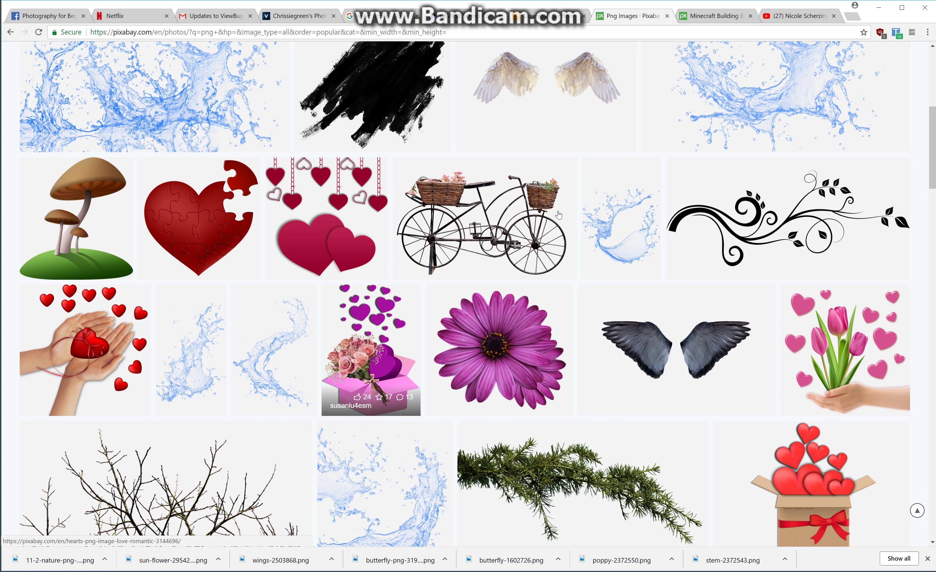
pyautogui.click(451, 209)
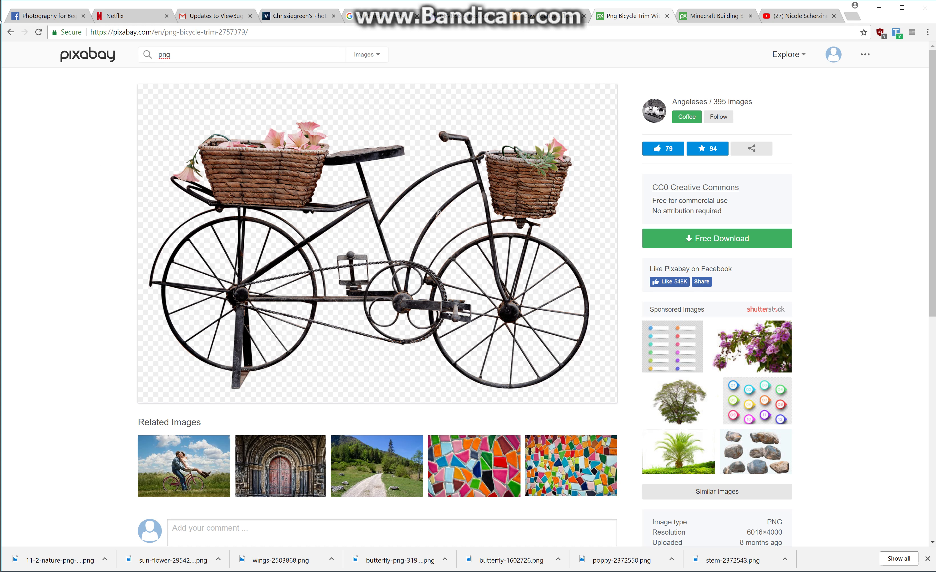
pyautogui.click(10, 32)
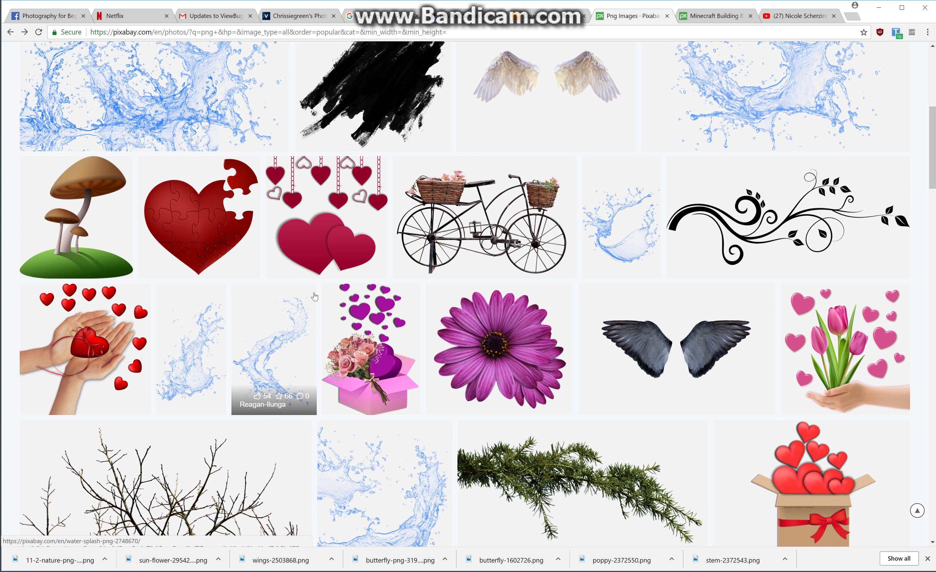
pyautogui.scroll(-1, 326, 311)
pyautogui.scroll(-12, 336, 325)
pyautogui.scroll(-15, 336, 324)
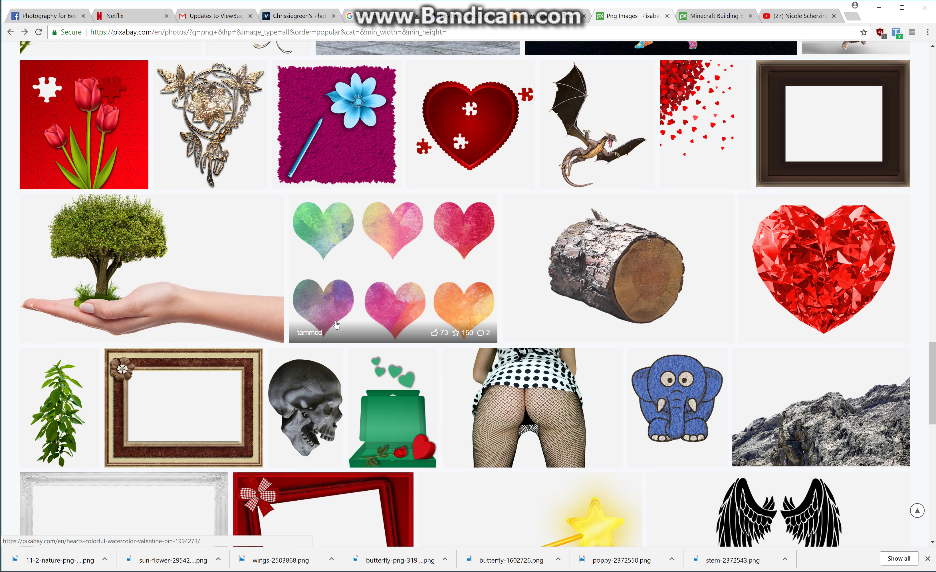
pyautogui.scroll(-9, 336, 325)
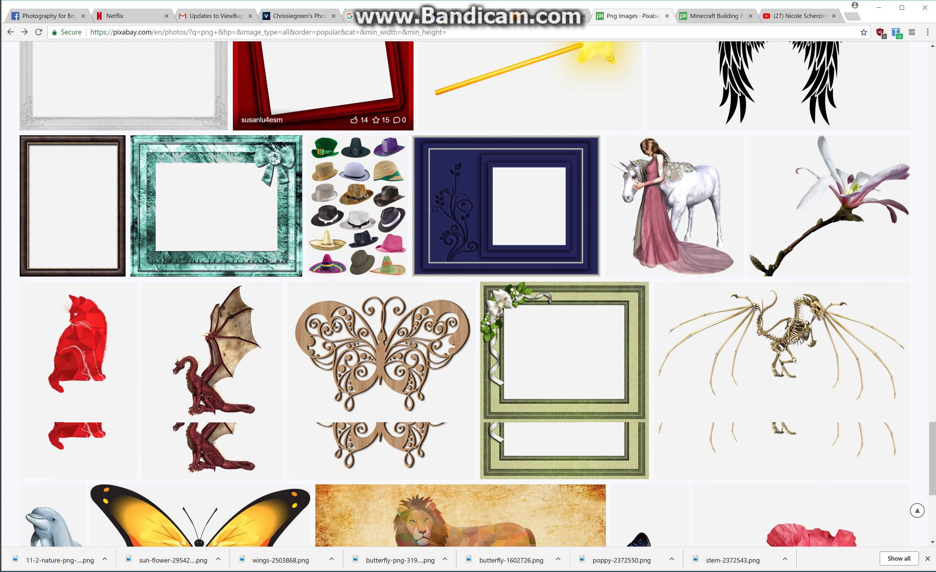
pyautogui.scroll(-5, 335, 325)
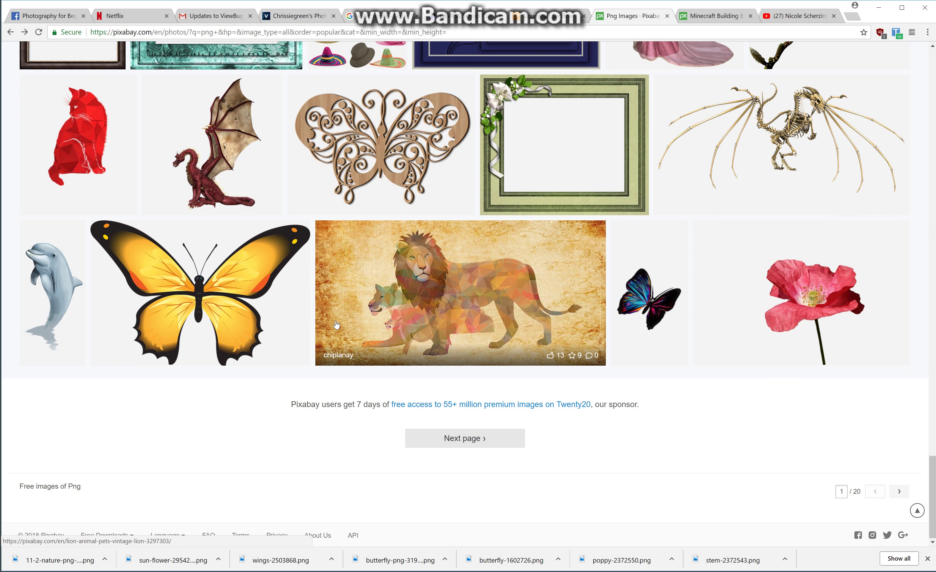
pyautogui.scroll(13, 336, 325)
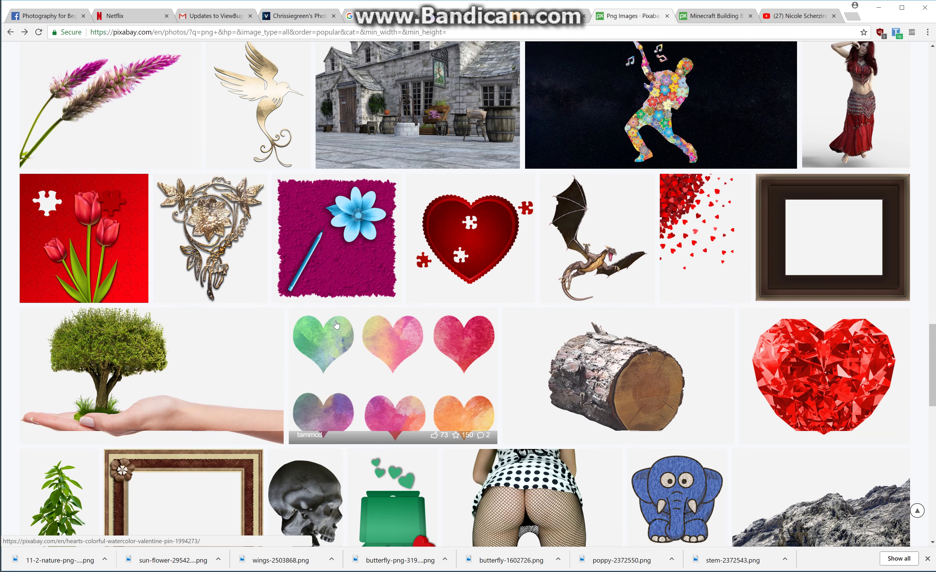
pyautogui.scroll(20, 336, 325)
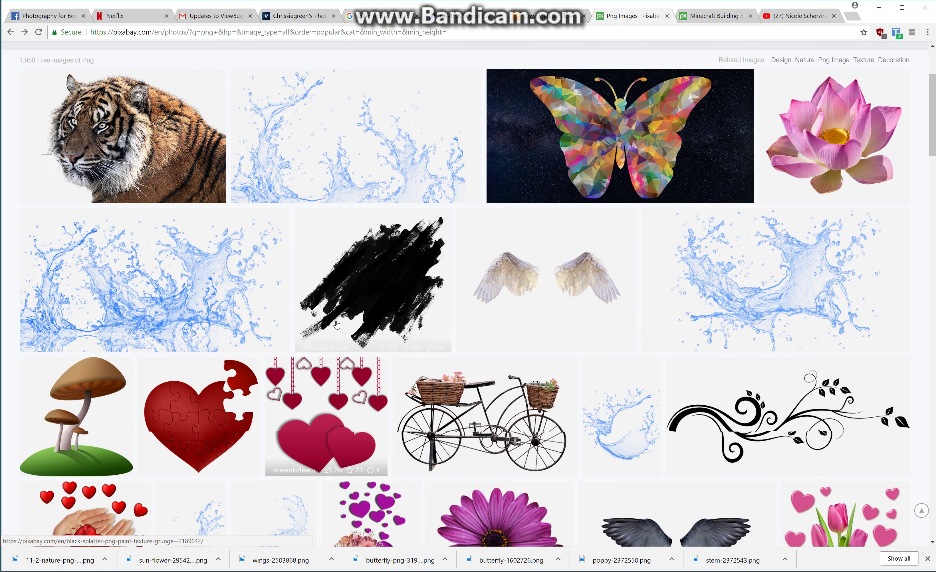
pyautogui.scroll(3, 337, 325)
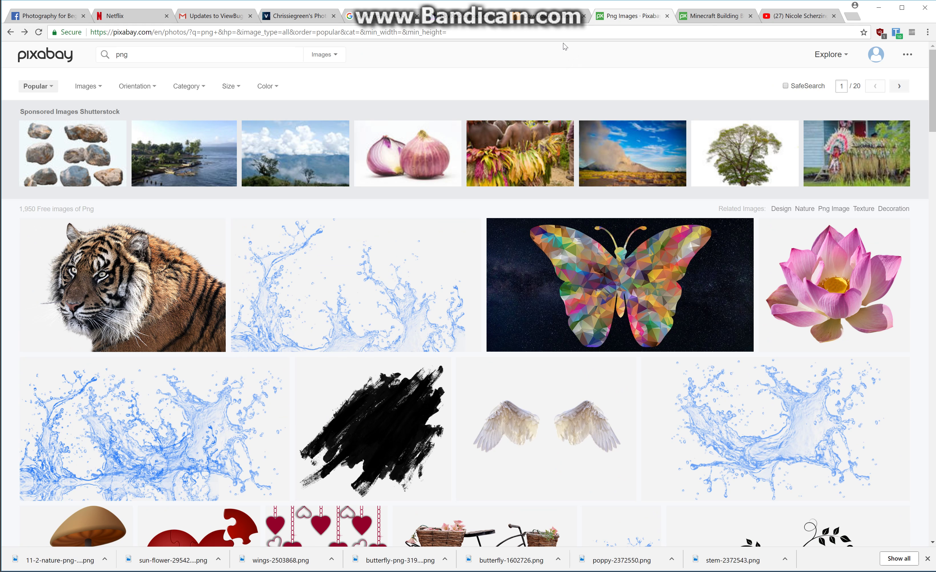
pyautogui.click(534, 16)
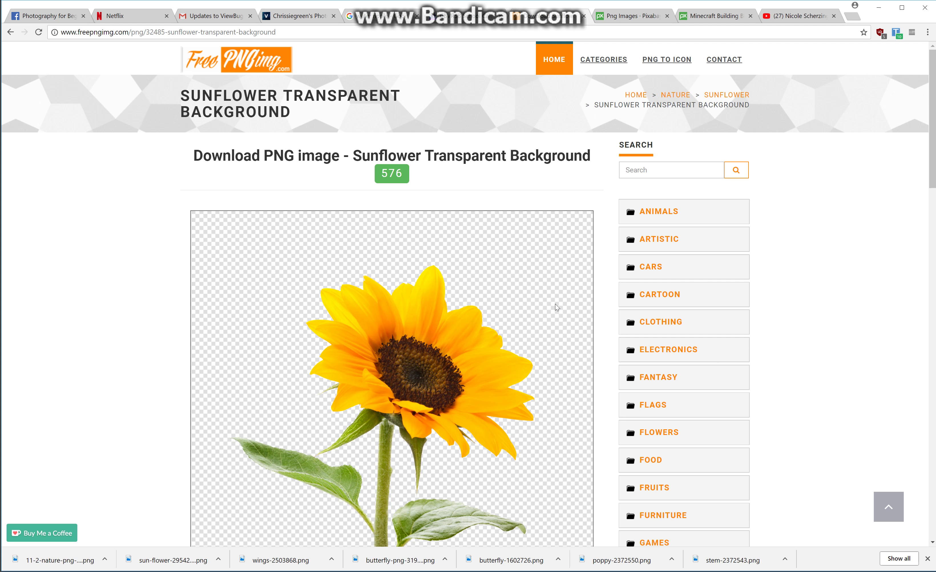
# Download the Sunflower Transparent Background PNG from FreePNGimg using Free Download PNG
pyautogui.scroll(-5, 557, 307)
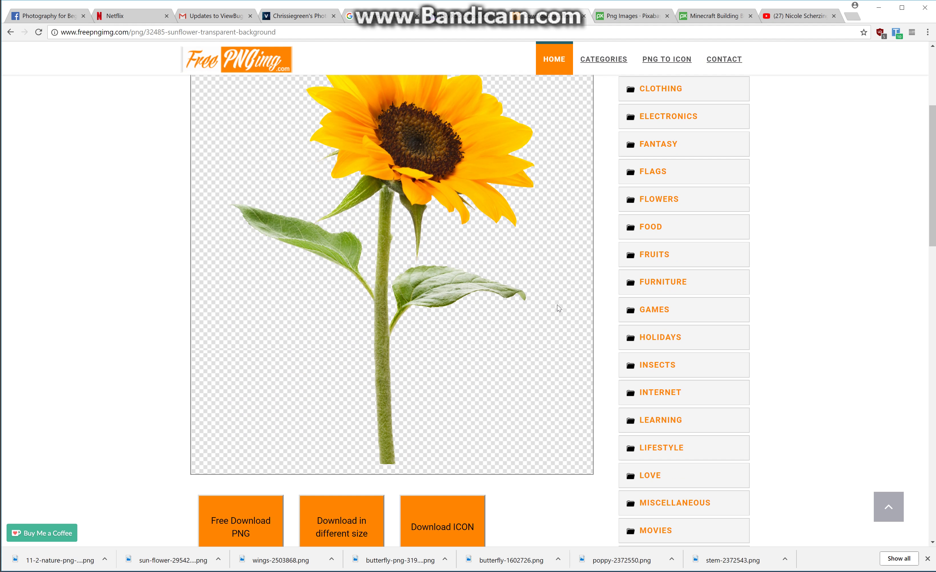
pyautogui.scroll(4, 558, 304)
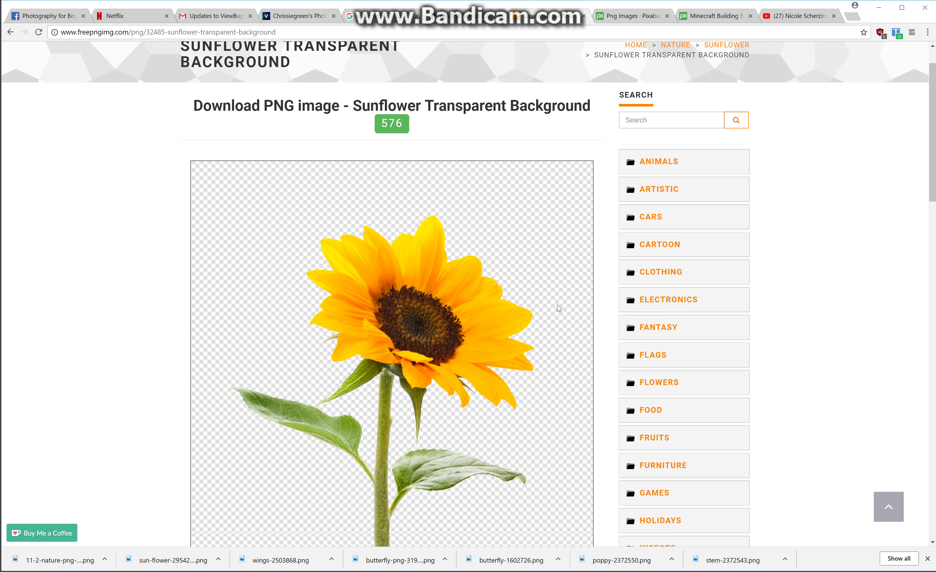
pyautogui.scroll(-7, 554, 251)
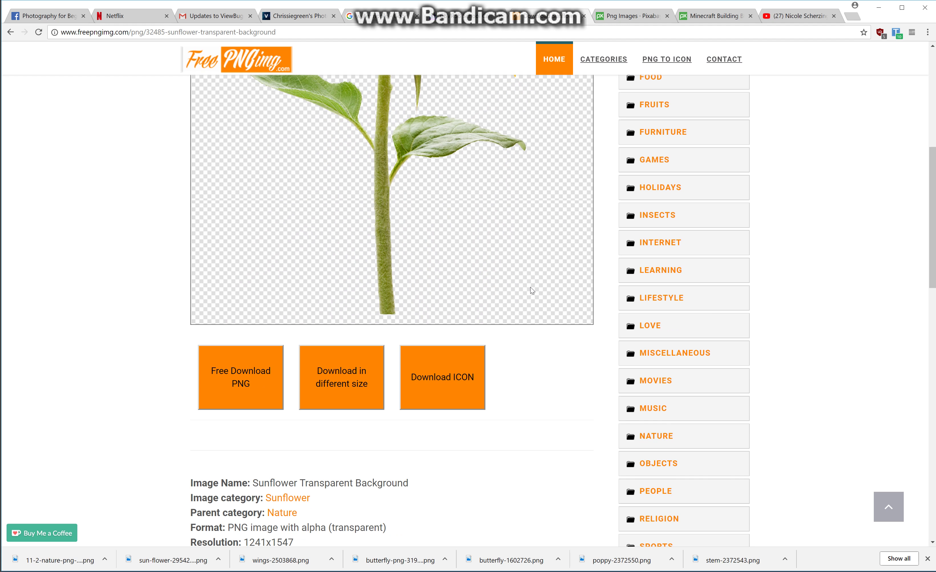
pyautogui.click(251, 383)
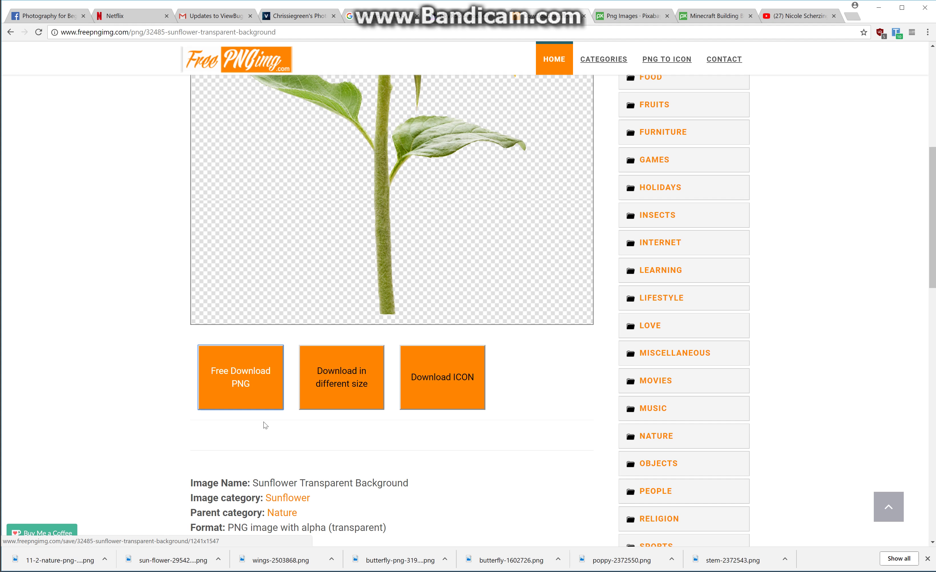
pyautogui.click(243, 372)
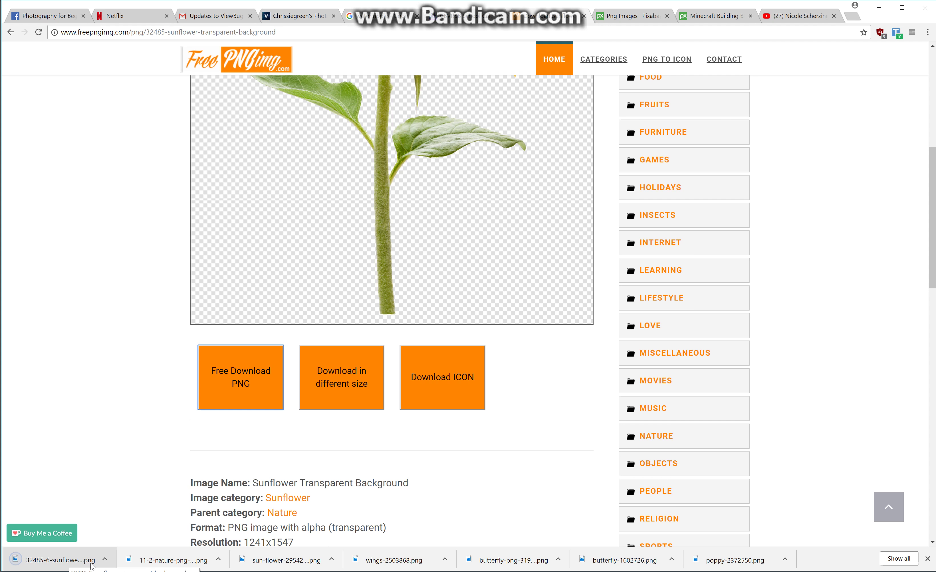
# Drag the downloaded sunflower PNG from its folder into the toddler photo
pyautogui.click(105, 560)
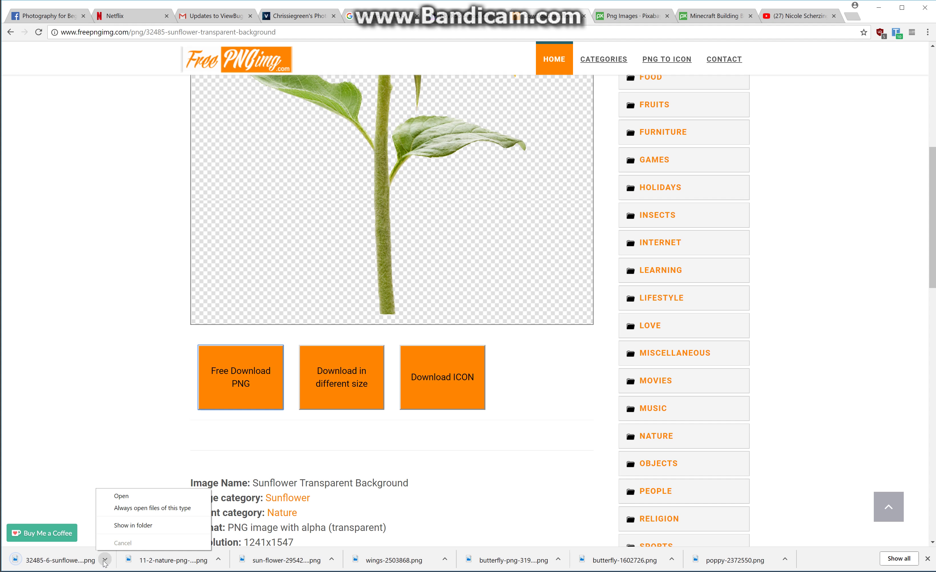
pyautogui.click(123, 527)
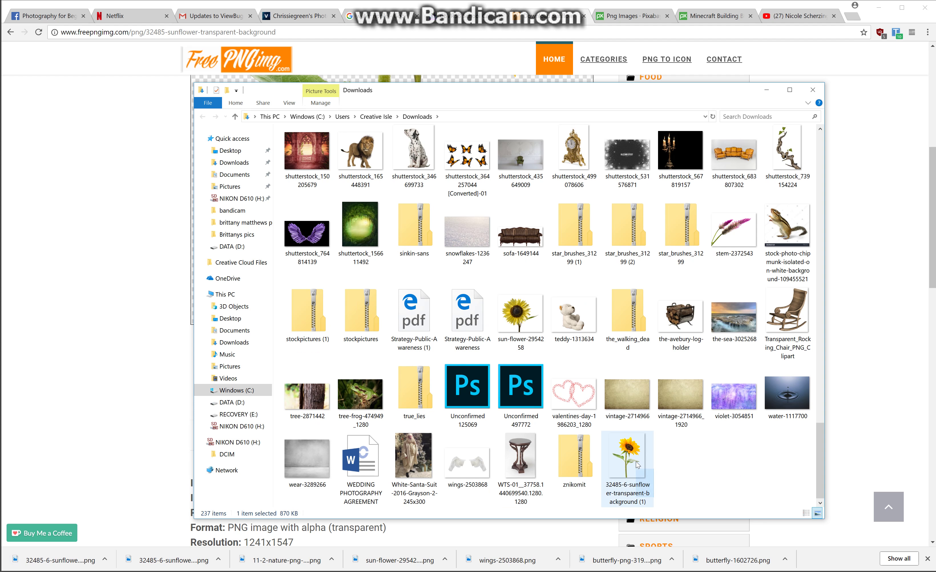
pyautogui.moveTo(638, 473); pyautogui.dragTo(276, 423)
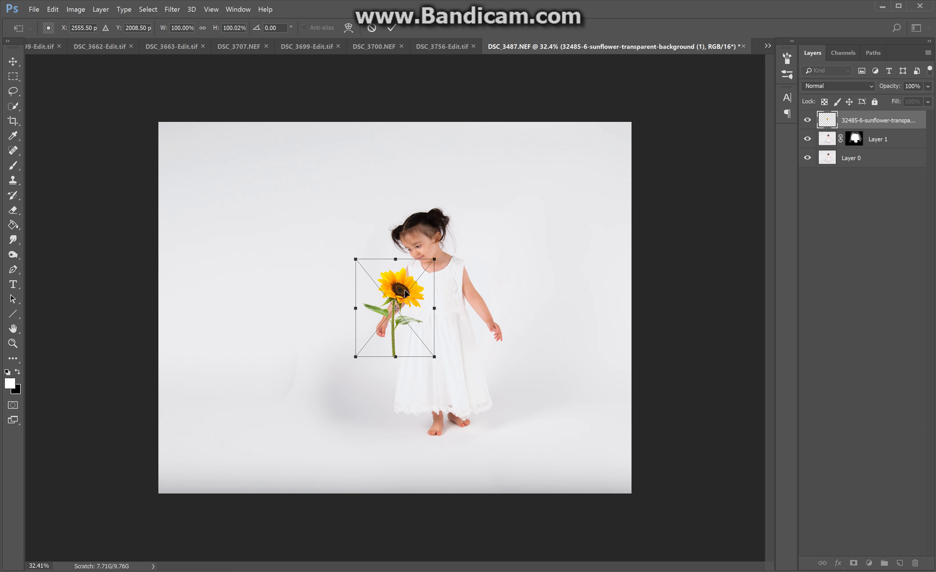
# Position the sunflower small at the photo's lower left beside the girl and commit
pyautogui.moveTo(384, 315); pyautogui.dragTo(268, 399)
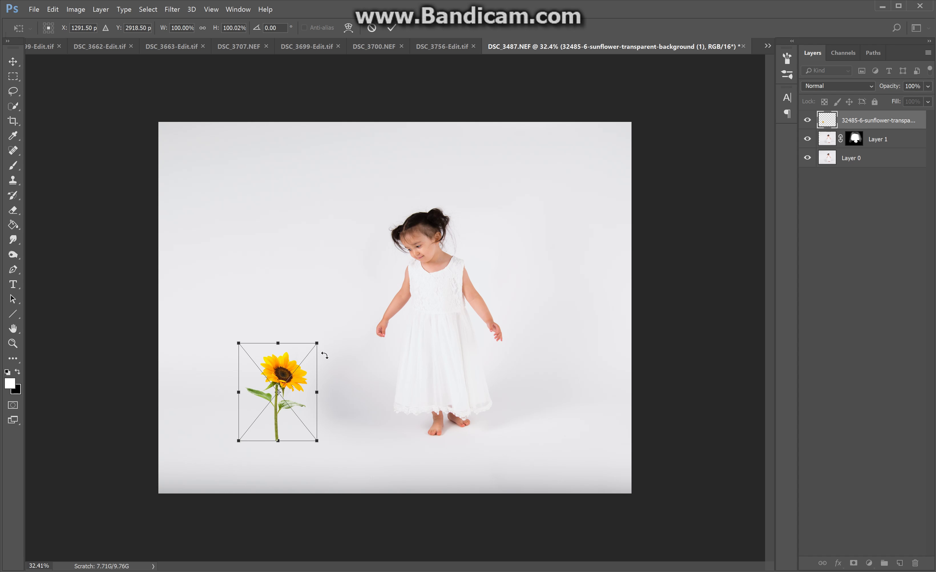
pyautogui.moveTo(296, 373); pyautogui.dragTo(310, 366)
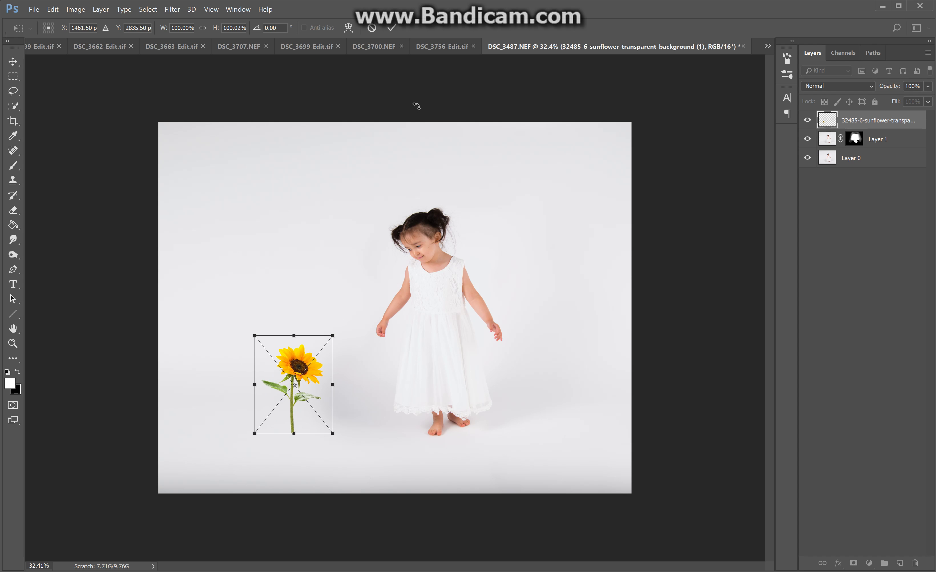
pyautogui.click(389, 28)
pyautogui.press('b')
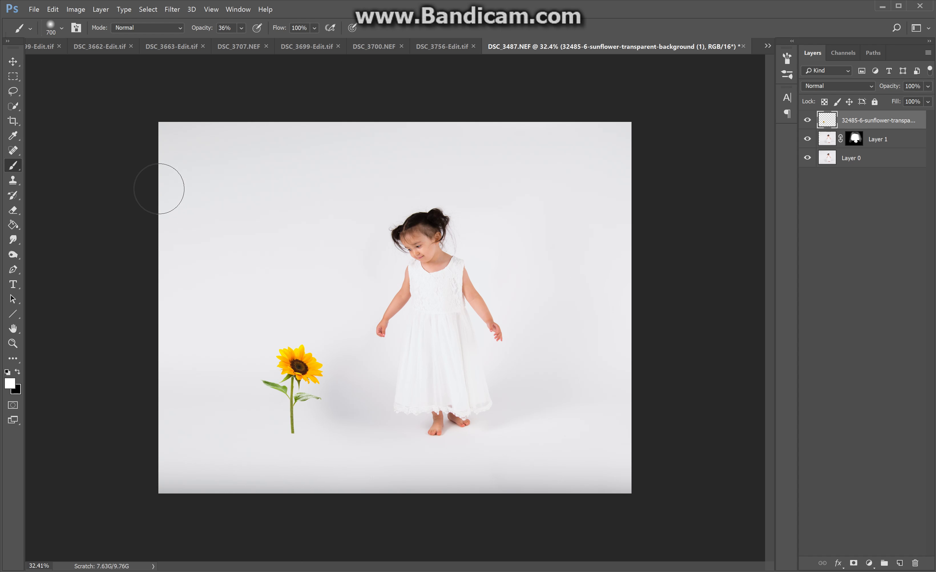
# Place the tree image flying-2078870_1920 into the photo as an embedded layer
pyautogui.click(33, 11)
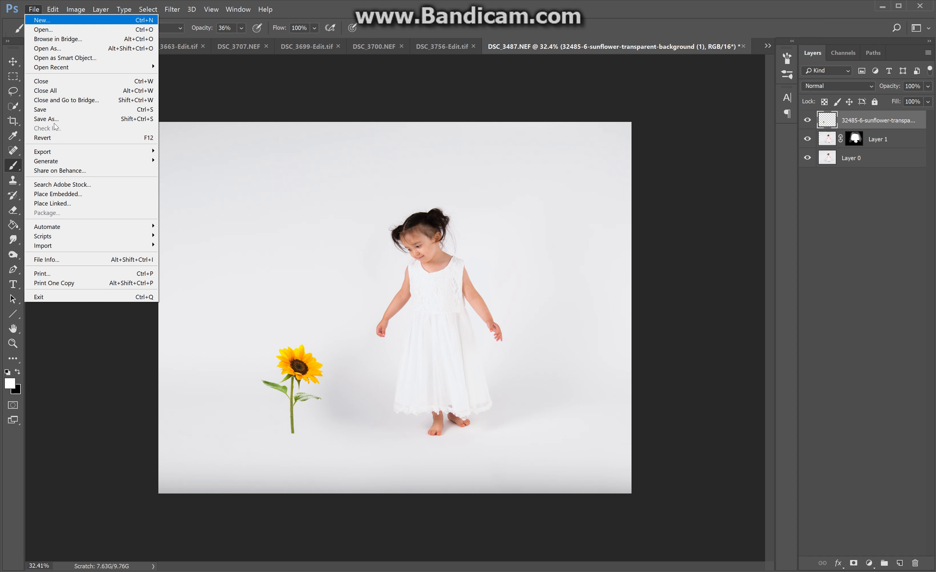
pyautogui.click(71, 193)
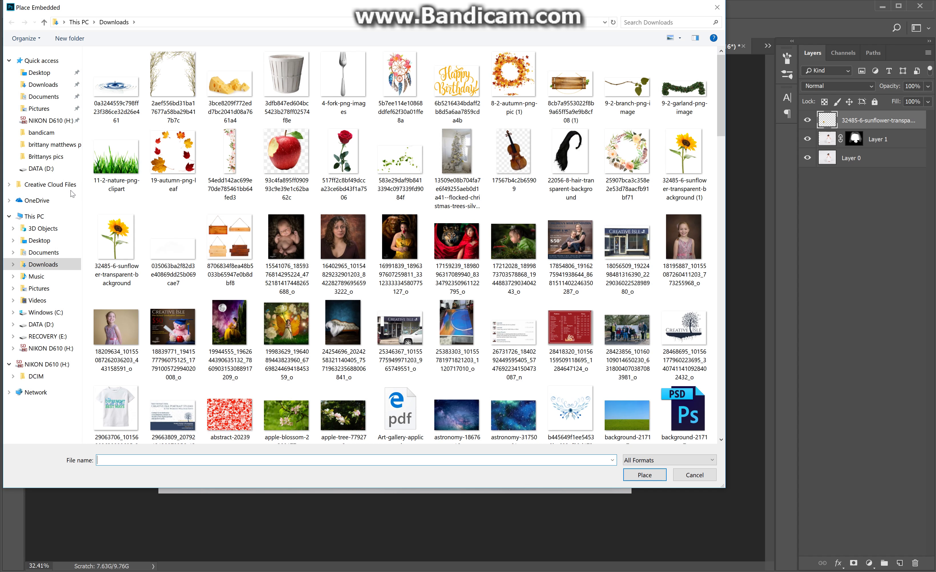
pyautogui.scroll(-10, 384, 268)
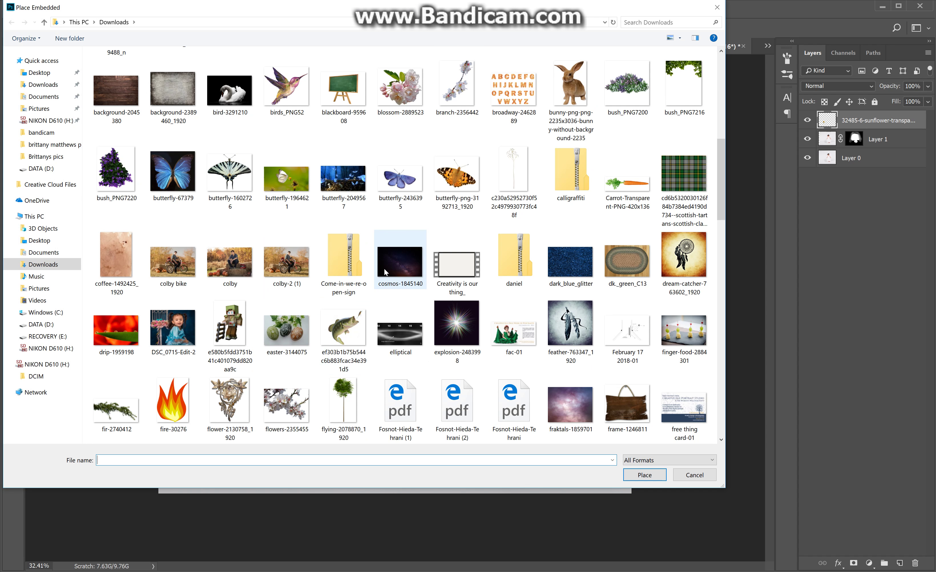
pyautogui.click(323, 389)
pyautogui.click(631, 478)
# Scale the tree to about 51% and stand it just right of the girl
pyautogui.moveTo(408, 219); pyautogui.dragTo(441, 221)
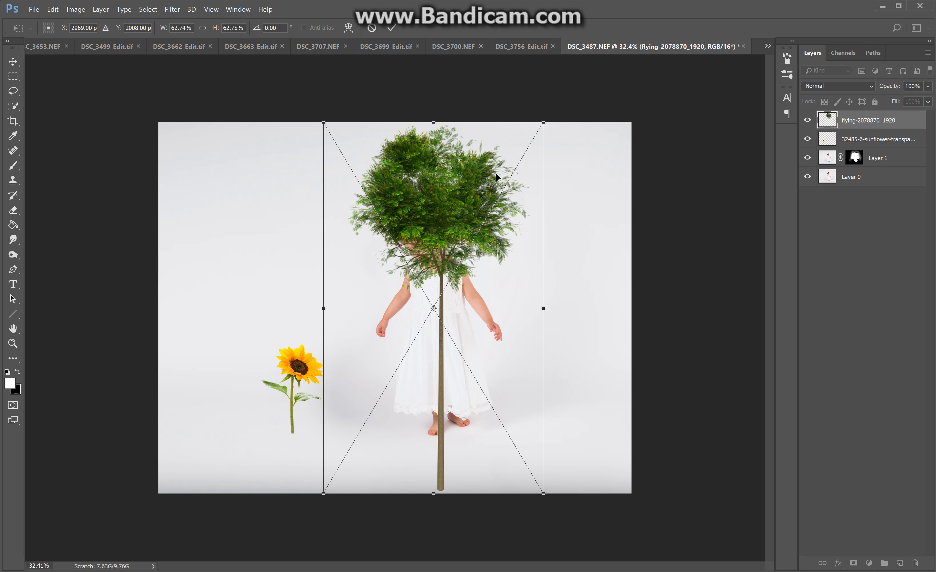
pyautogui.moveTo(539, 130); pyautogui.dragTo(487, 217)
pyautogui.moveTo(449, 282); pyautogui.dragTo(522, 222)
pyautogui.moveTo(396, 157); pyautogui.dragTo(380, 129)
pyautogui.moveTo(463, 182)
pyautogui.mouseDown()
pyautogui.moveTo(476, 182)
pyautogui.moveTo(466, 183)
pyautogui.mouseUp()
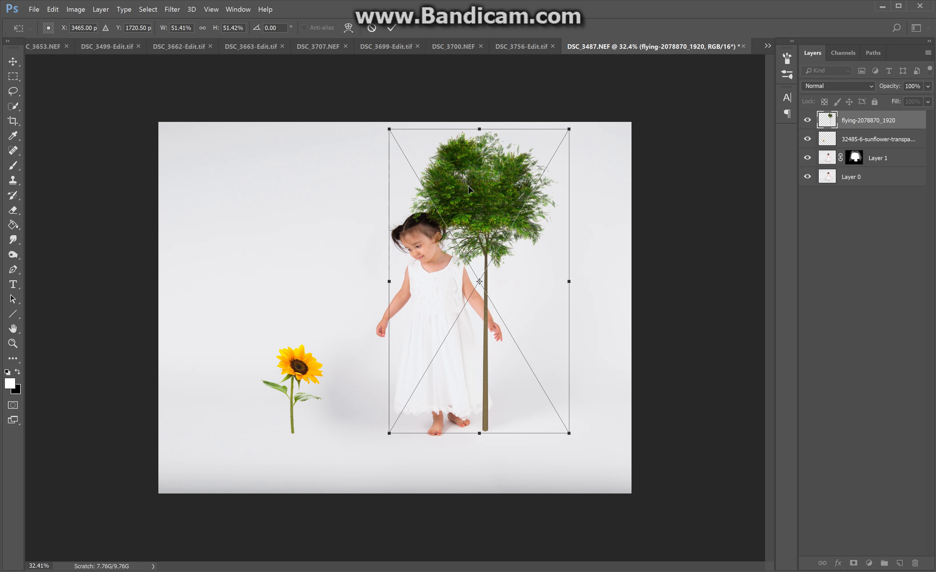
pyautogui.click(391, 27)
pyautogui.click(34, 9)
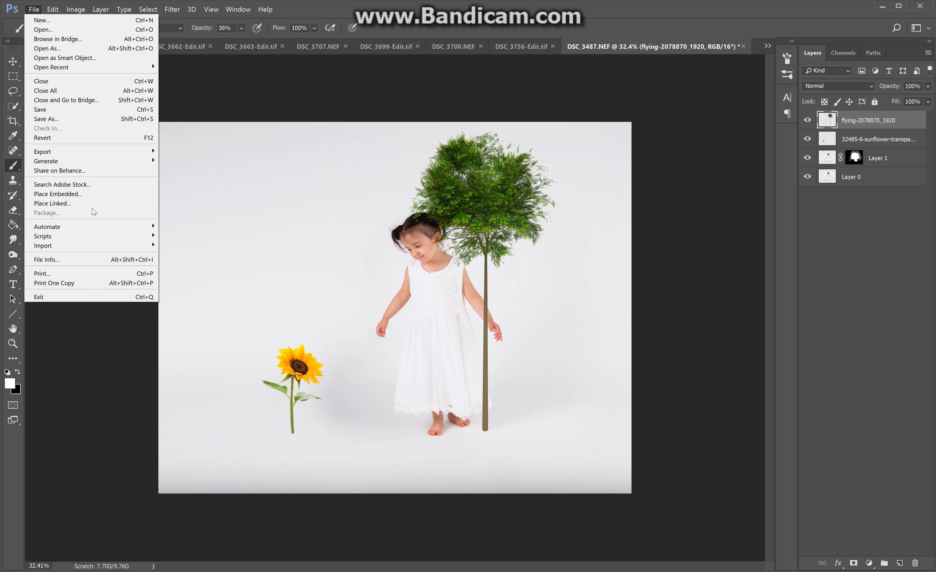
# Place 11-2-nature-png-clipart, shrink it to about 16.6% and set it at her feet
pyautogui.click(80, 197)
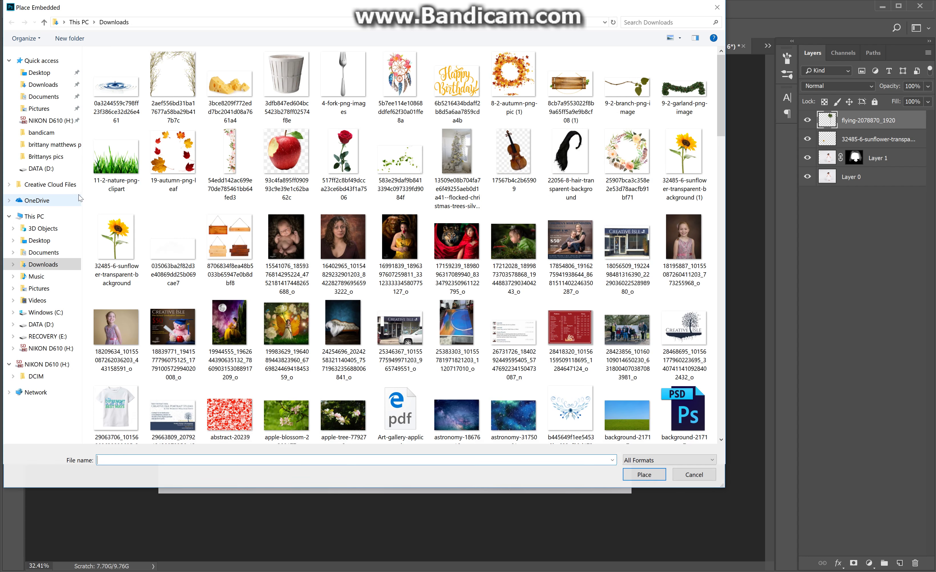
pyautogui.click(654, 474)
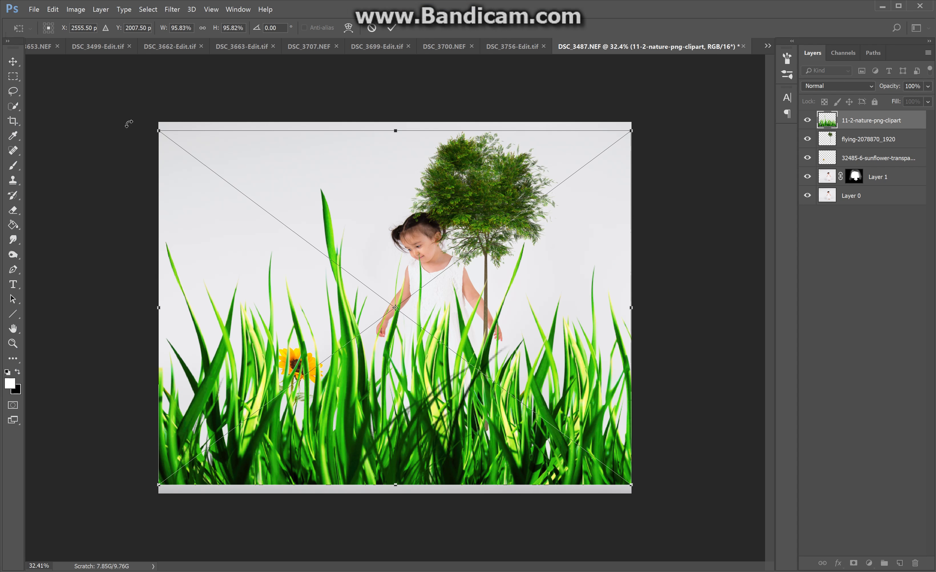
pyautogui.moveTo(156, 130); pyautogui.dragTo(555, 432)
pyautogui.moveTo(601, 482); pyautogui.dragTo(466, 439)
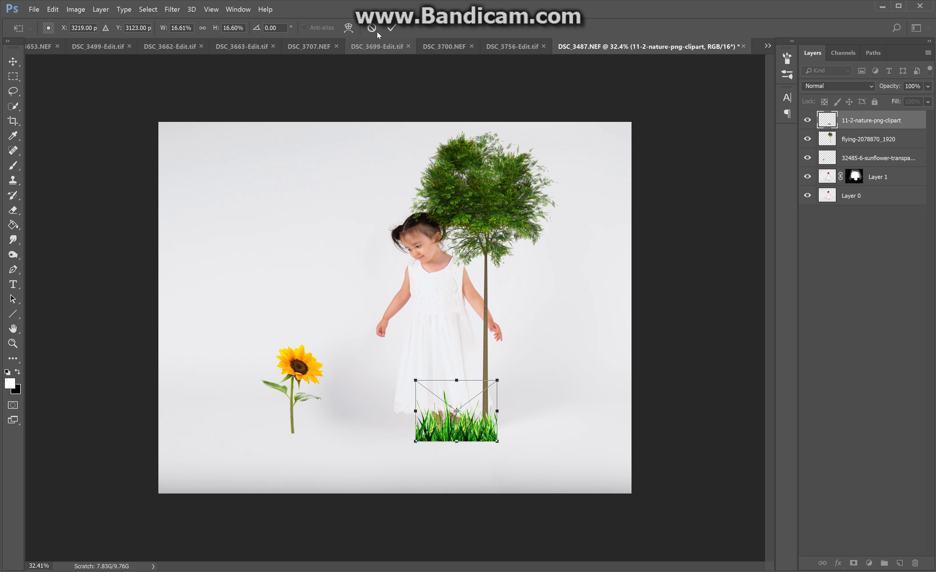
pyautogui.click(390, 28)
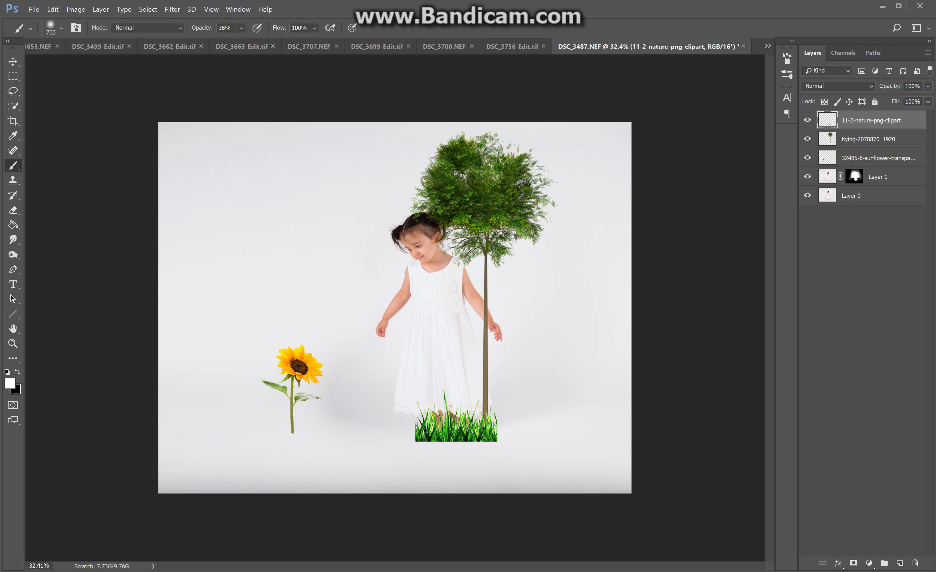
# Search freepngimg.com for ladybug images in the browser
pyautogui.hotkey('alt', 'Tab')
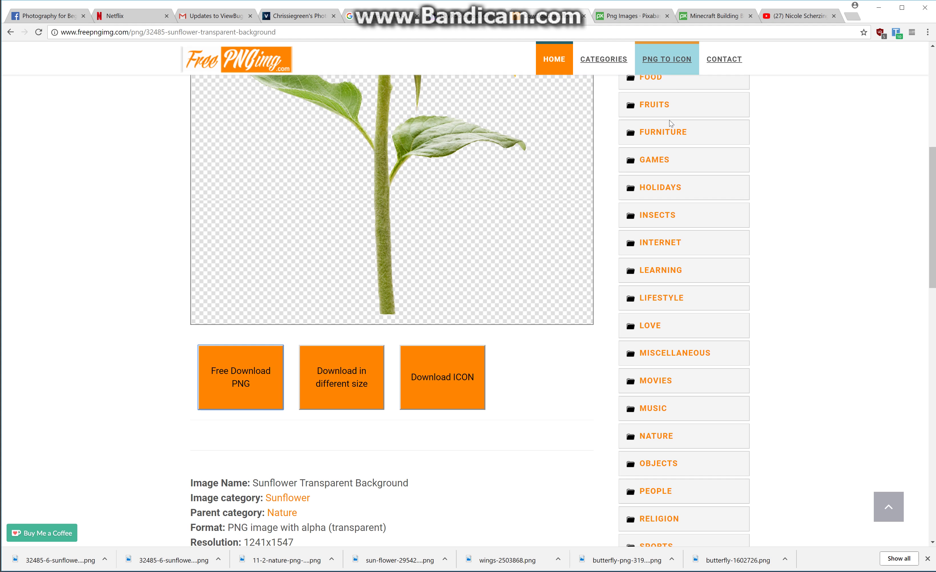
pyautogui.scroll(10, 669, 120)
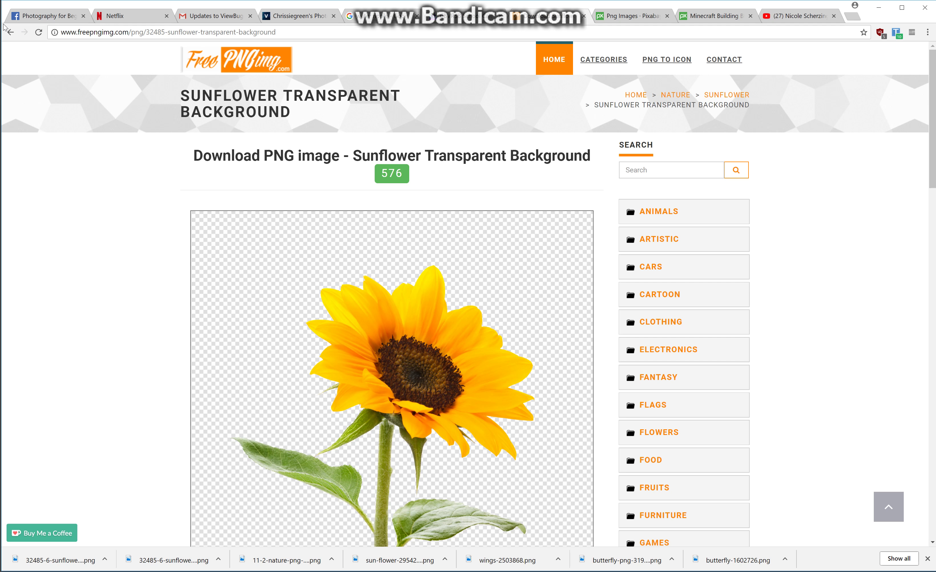
pyautogui.click(11, 33)
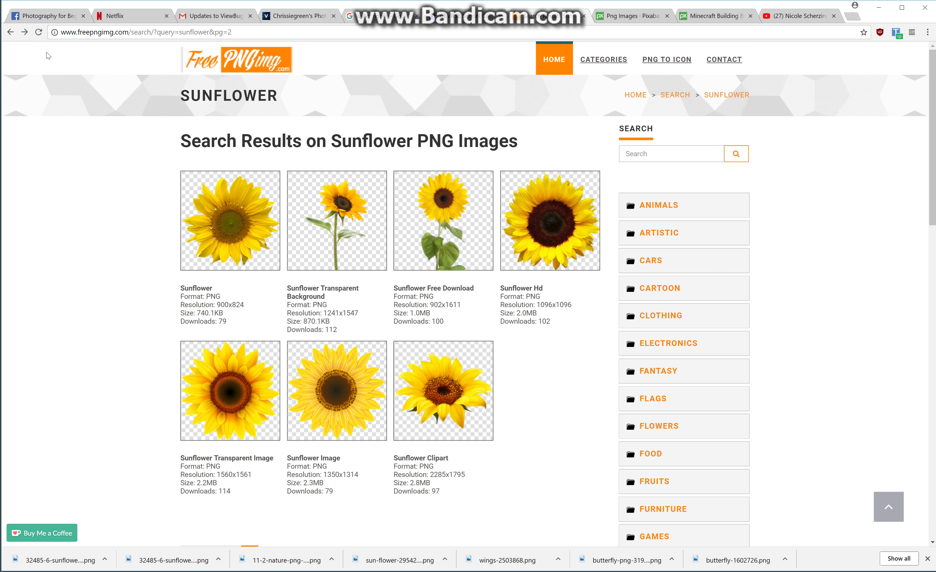
pyautogui.click(671, 155)
pyautogui.write('ladybug')
pyautogui.press('Return')
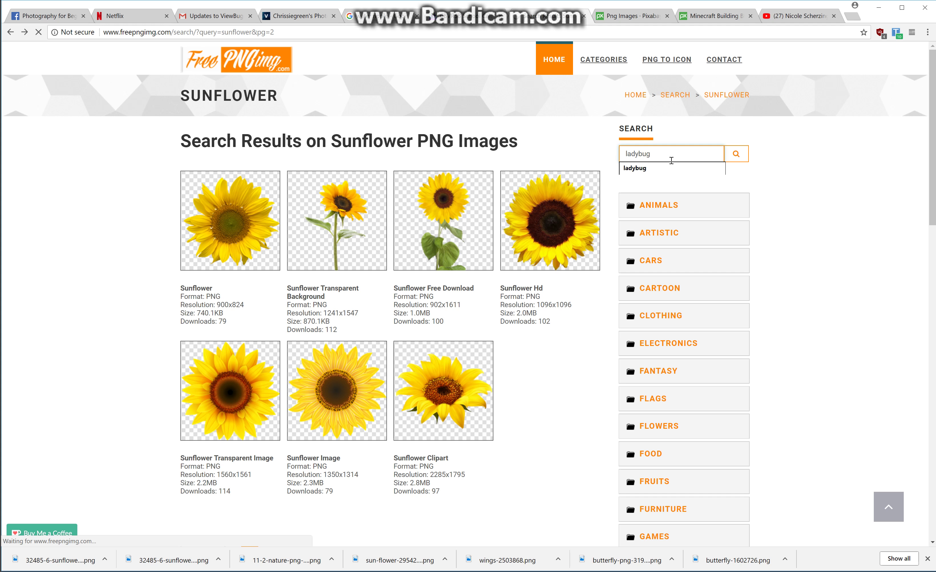
pyautogui.click(736, 153)
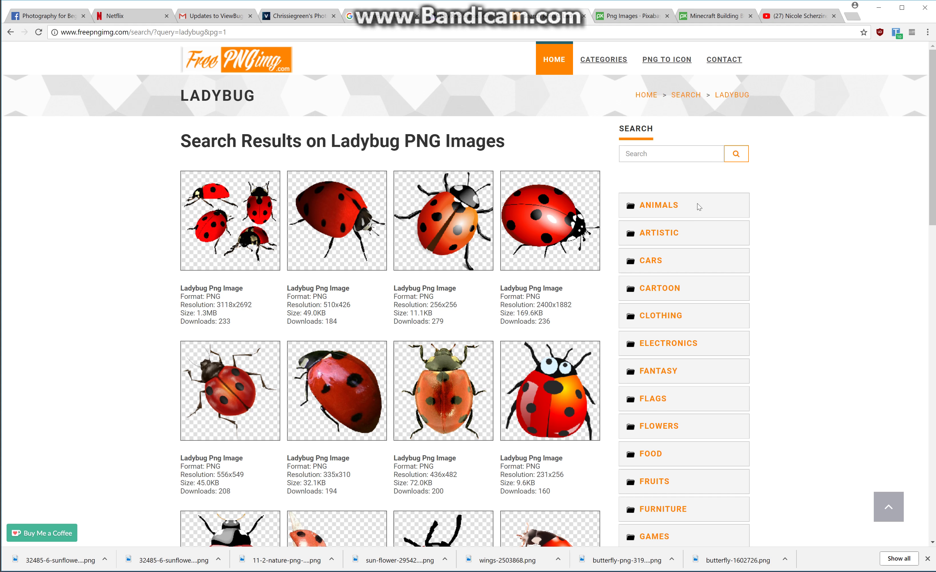
# Download the 5-ladybug-png-image PNG and drag it from its folder into the photo
pyautogui.scroll(-1, 437, 350)
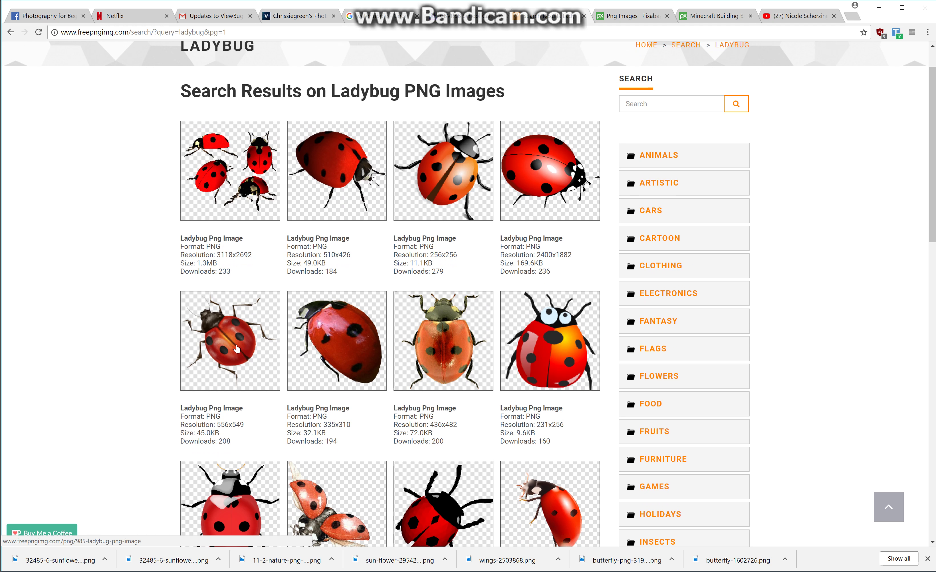
pyautogui.scroll(-2, 237, 342)
pyautogui.scroll(-1, 237, 342)
pyautogui.click(242, 216)
pyautogui.click(248, 525)
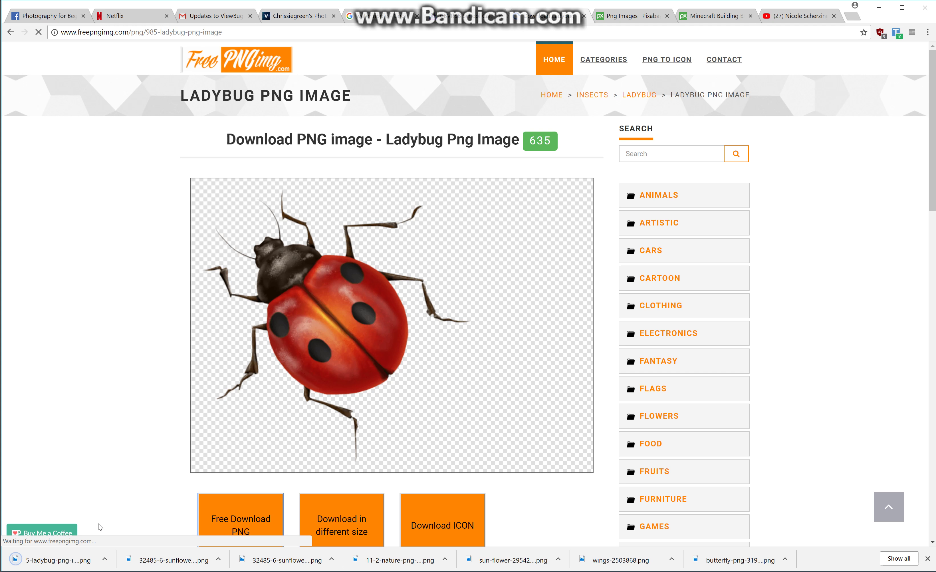
pyautogui.click(106, 561)
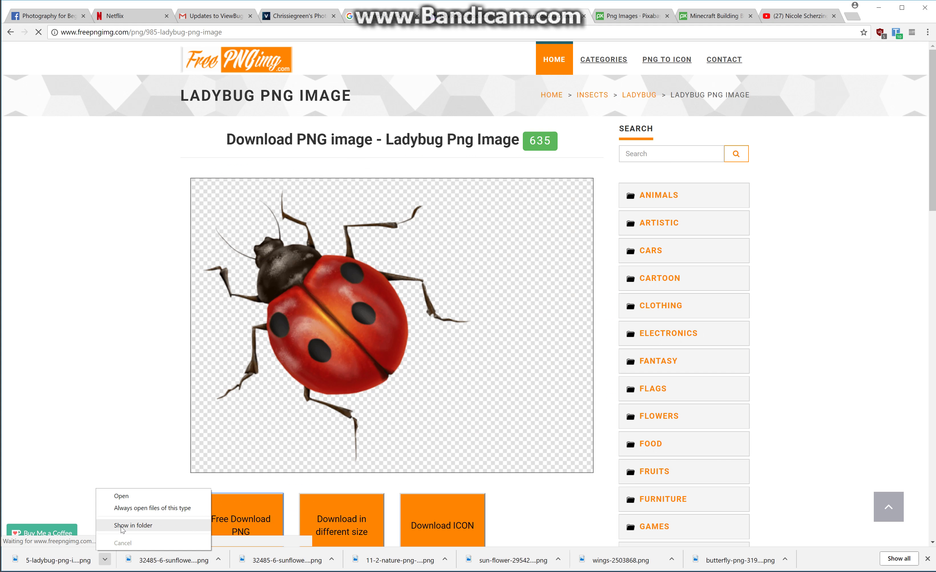
pyautogui.click(121, 526)
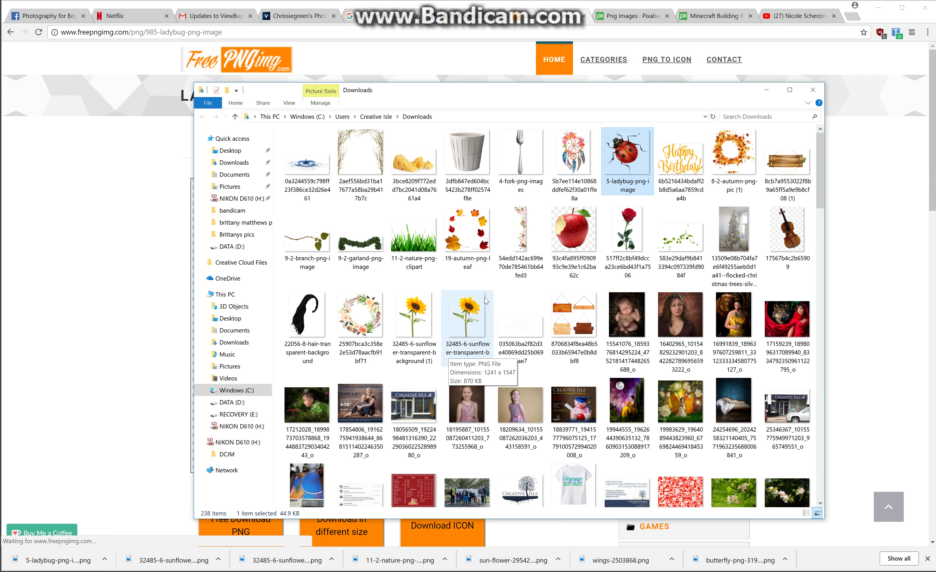
pyautogui.moveTo(630, 163); pyautogui.dragTo(316, 379)
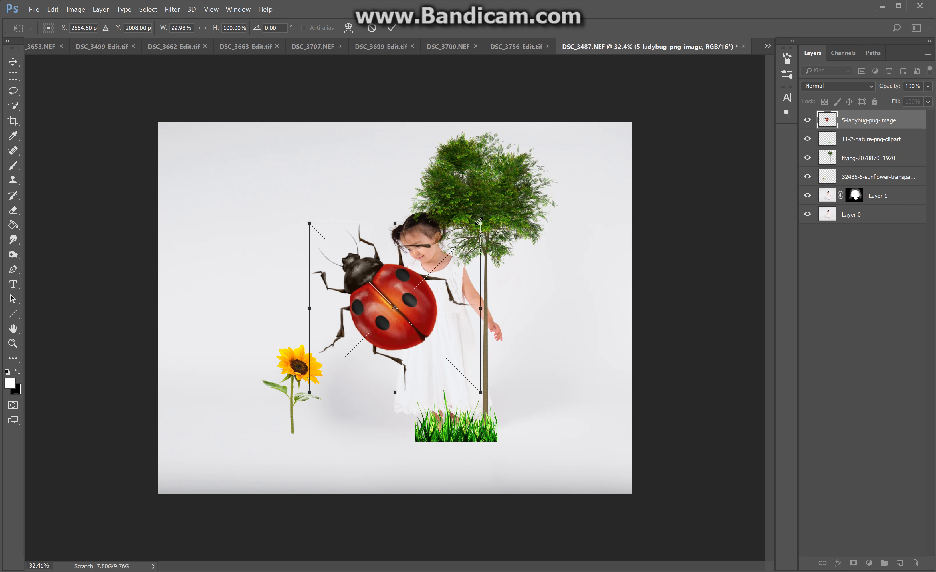
# Shrink the ladybug to about 7.4% and move it onto the sunflower's petals
pyautogui.moveTo(481, 223); pyautogui.dragTo(322, 380)
pyautogui.click(392, 28)
pyautogui.press('v')
pyautogui.moveTo(316, 389); pyautogui.dragTo(314, 368)
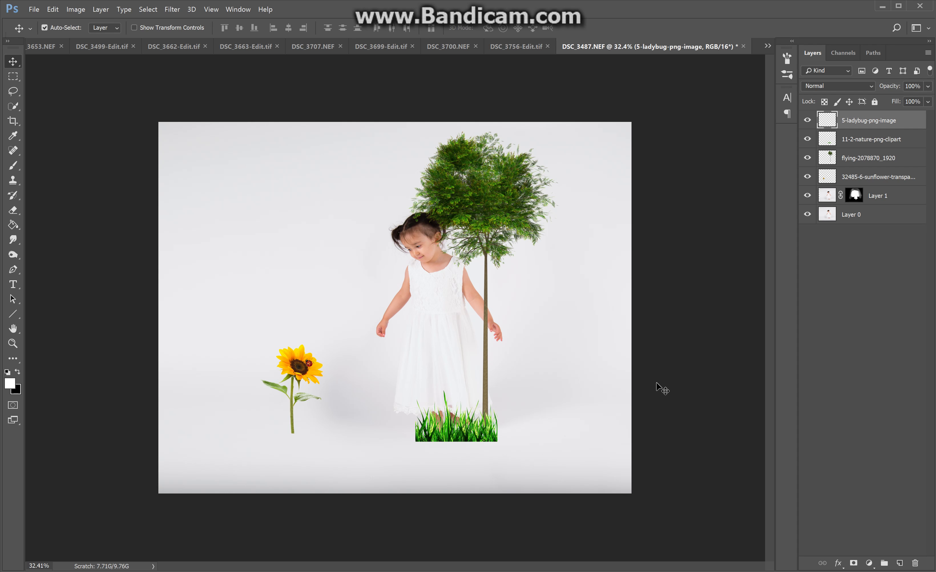